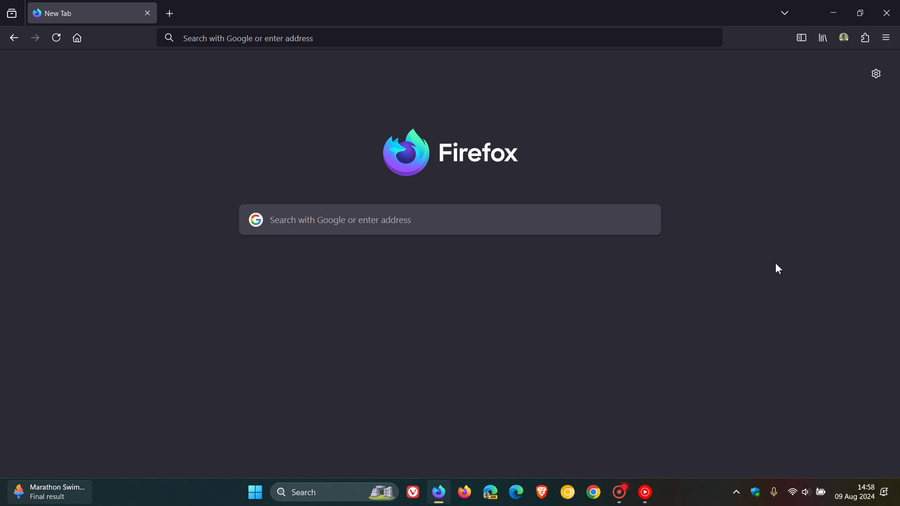
- Go from the new tab customize panel to the Firefox Labs page in settings
{"action": "left_click", "coordinate": [876, 74]}
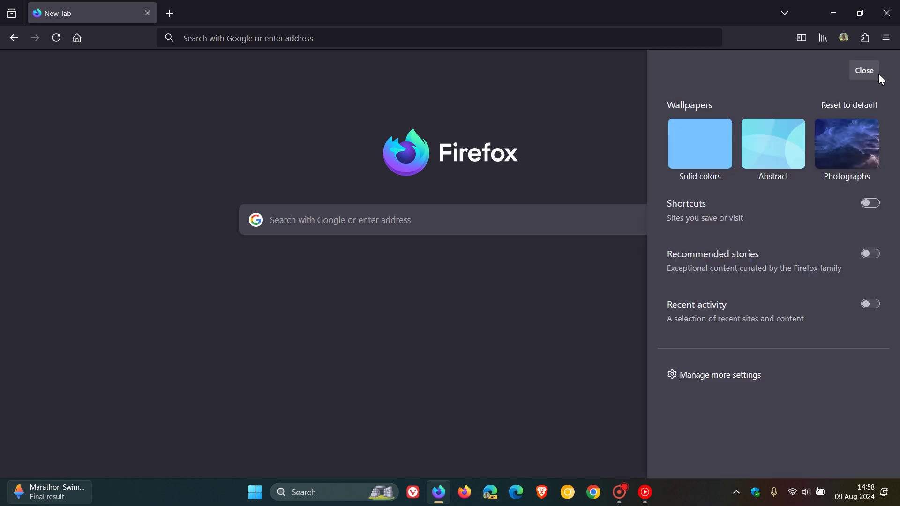
{"action": "left_click", "coordinate": [736, 377]}
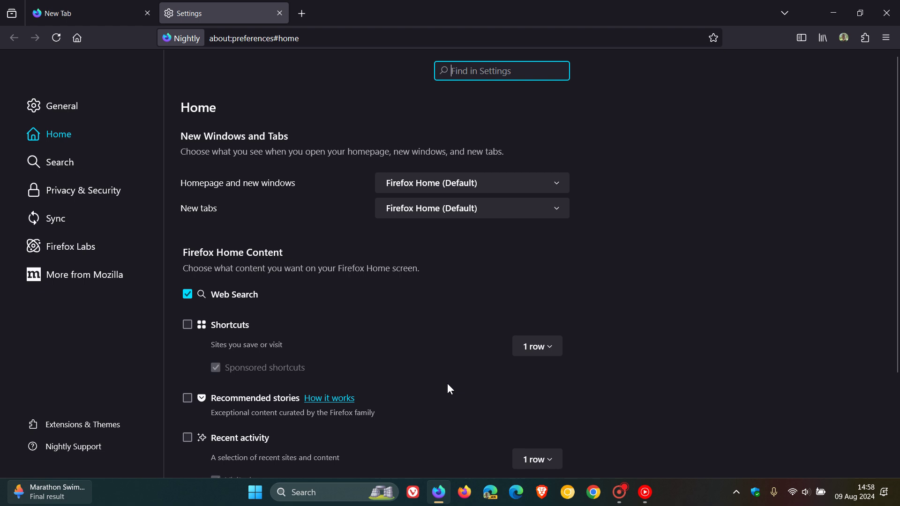
{"action": "left_click", "coordinate": [90, 251]}
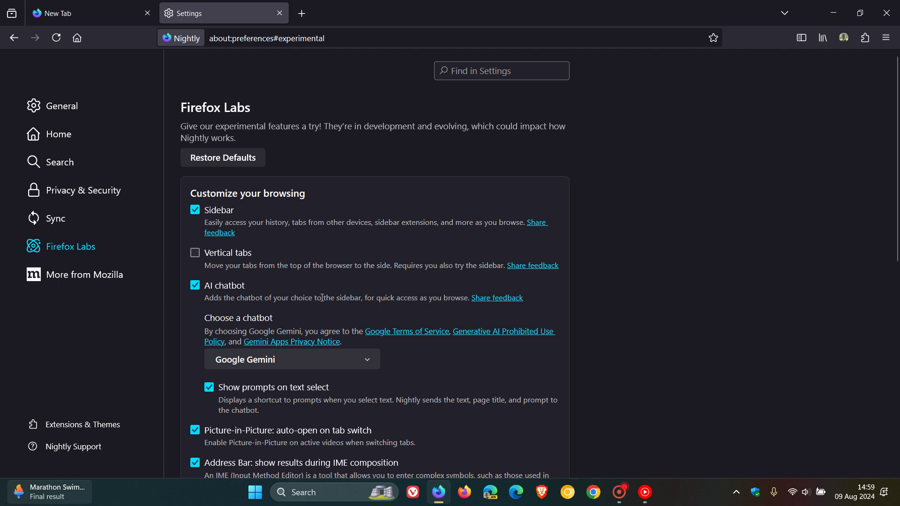
{"action": "scroll", "coordinate": [269, 313], "scroll_direction": "down", "scroll_amount": 2}
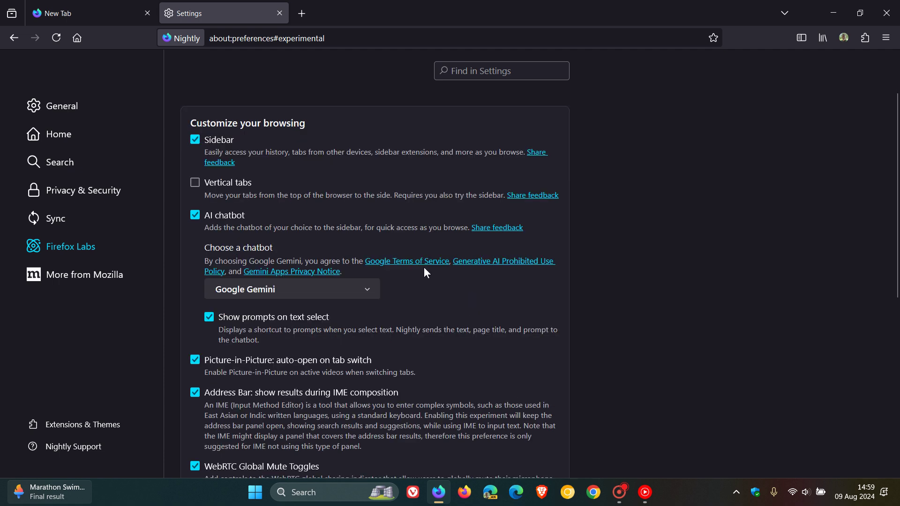
{"action": "left_click", "coordinate": [364, 290]}
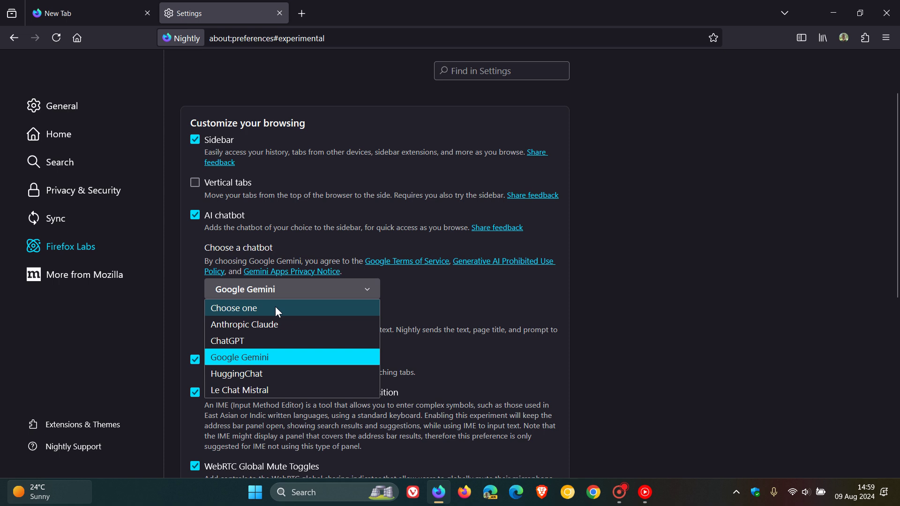
{"action": "left_click", "coordinate": [297, 357]}
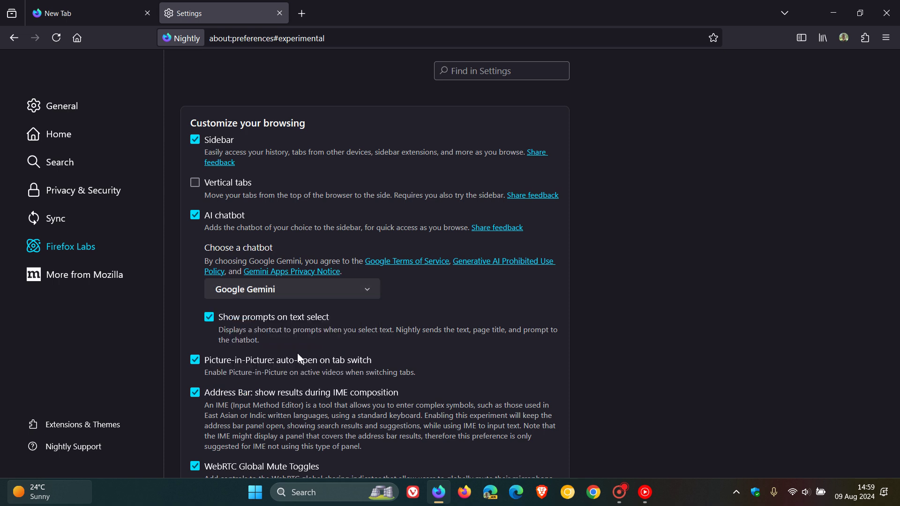
- Show the AI chatbot in the sidebar, then uncheck the AI chatbot experiment in Firefox Labs
{"action": "left_click", "coordinate": [802, 37]}
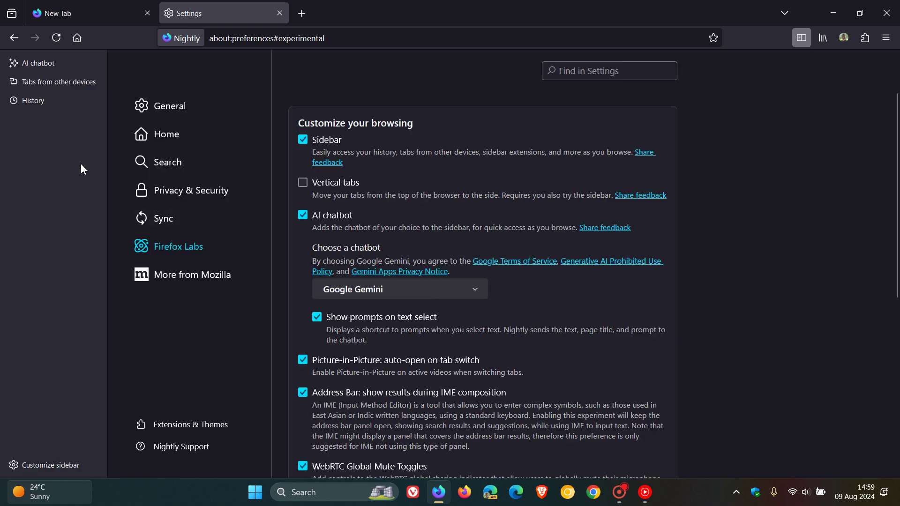
{"action": "left_click", "coordinate": [42, 65]}
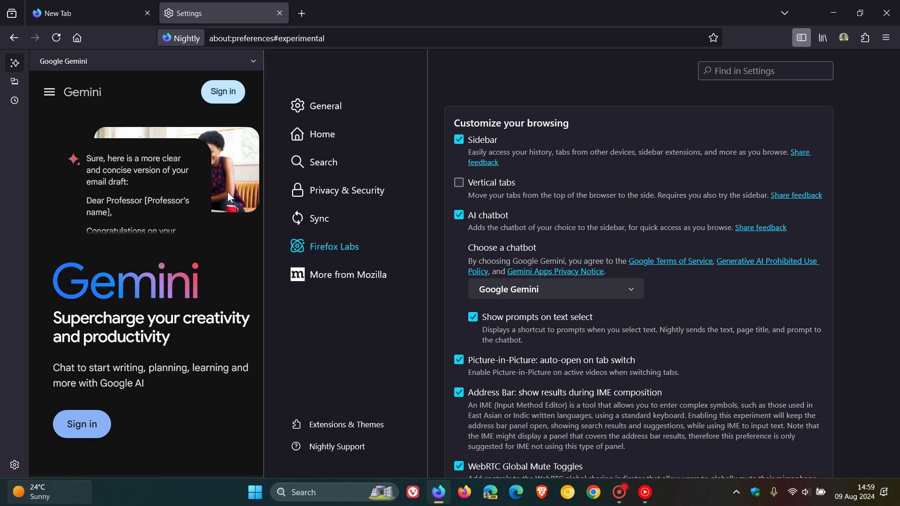
{"action": "left_click", "coordinate": [458, 215]}
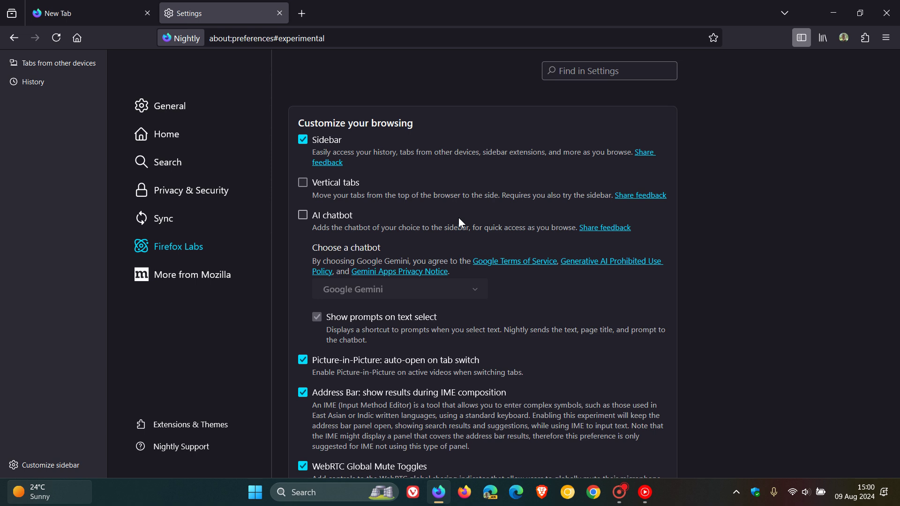
- Toggle the Firefox Labs AI chatbot checkbox on and then off again
{"action": "left_click", "coordinate": [301, 217]}
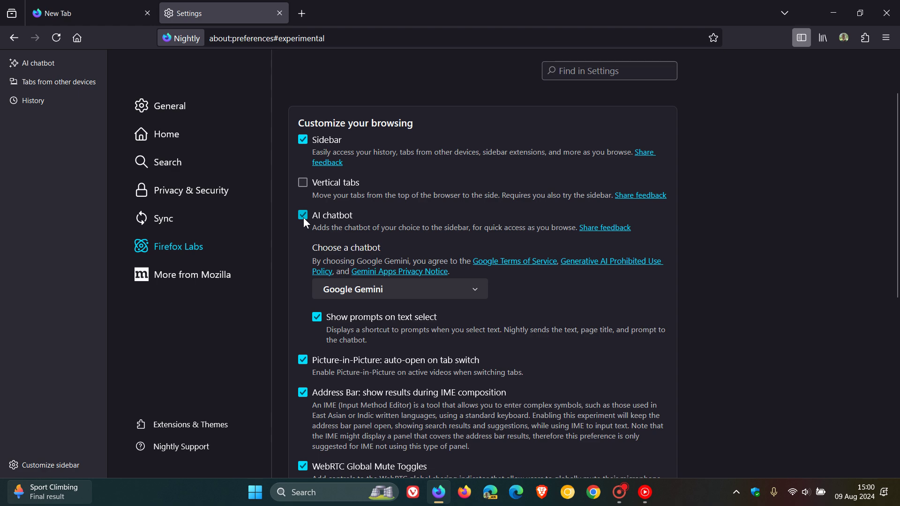
{"action": "left_click", "coordinate": [303, 218]}
- Close the sidebar, switch to the New Tab tab, and dismiss its customize panel
{"action": "left_click", "coordinate": [801, 38]}
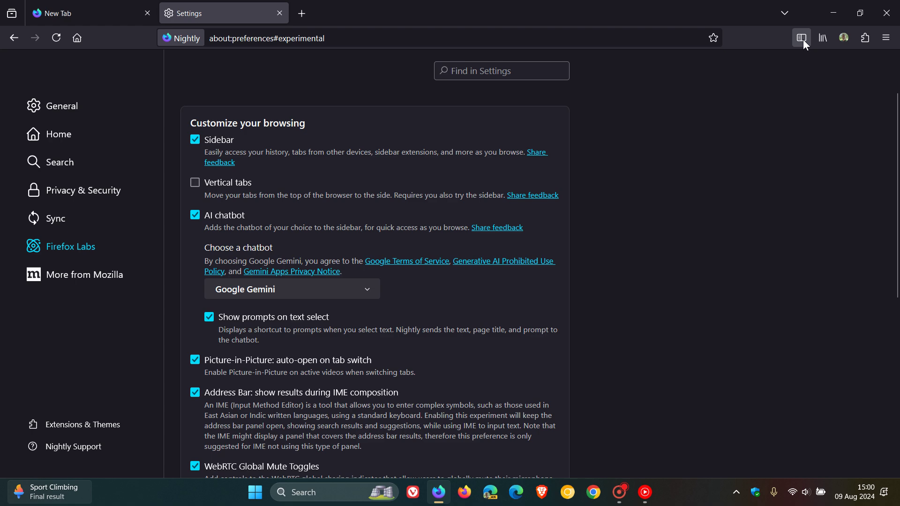
{"action": "left_click", "coordinate": [74, 14]}
{"action": "left_click", "coordinate": [874, 70]}
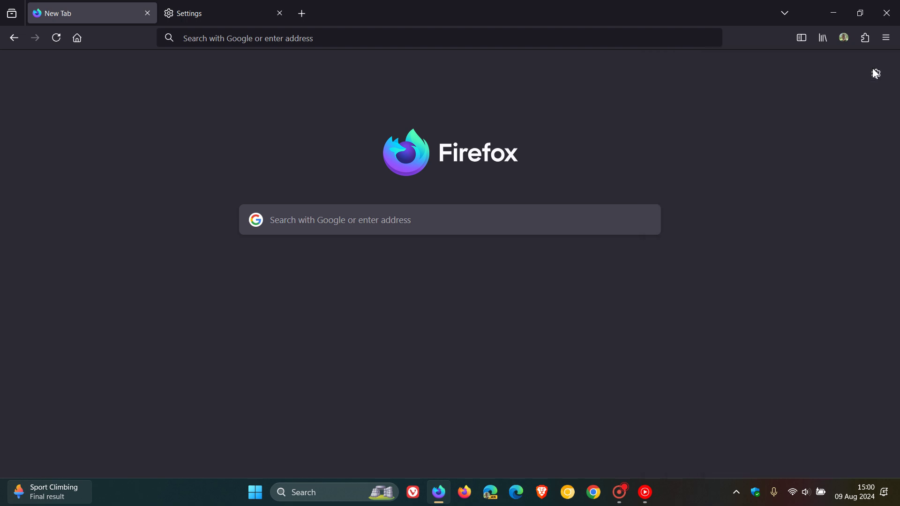